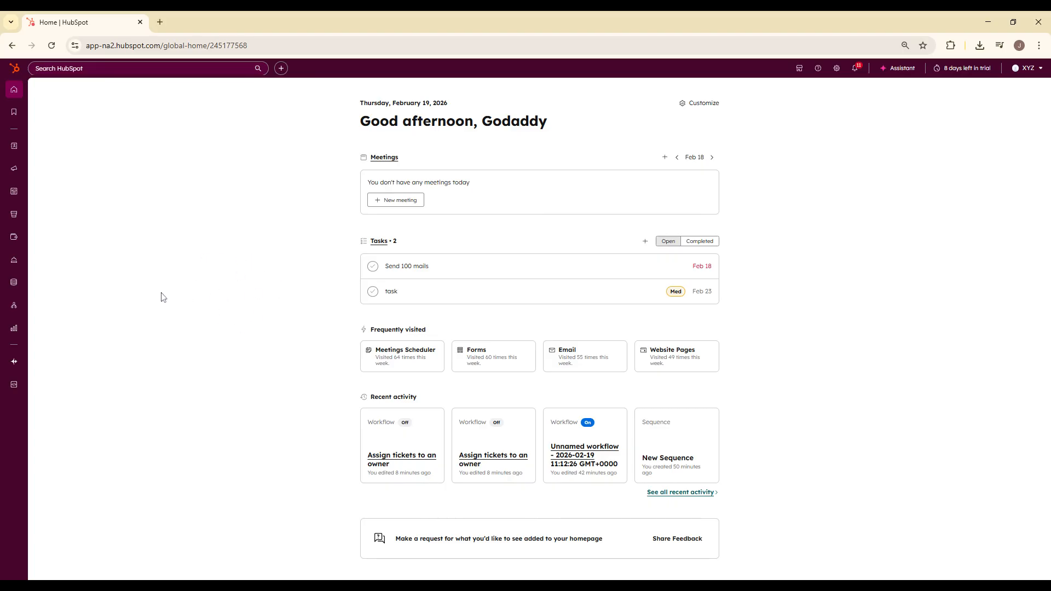
Open the list of automation workflows
mouse_move(26, 309)
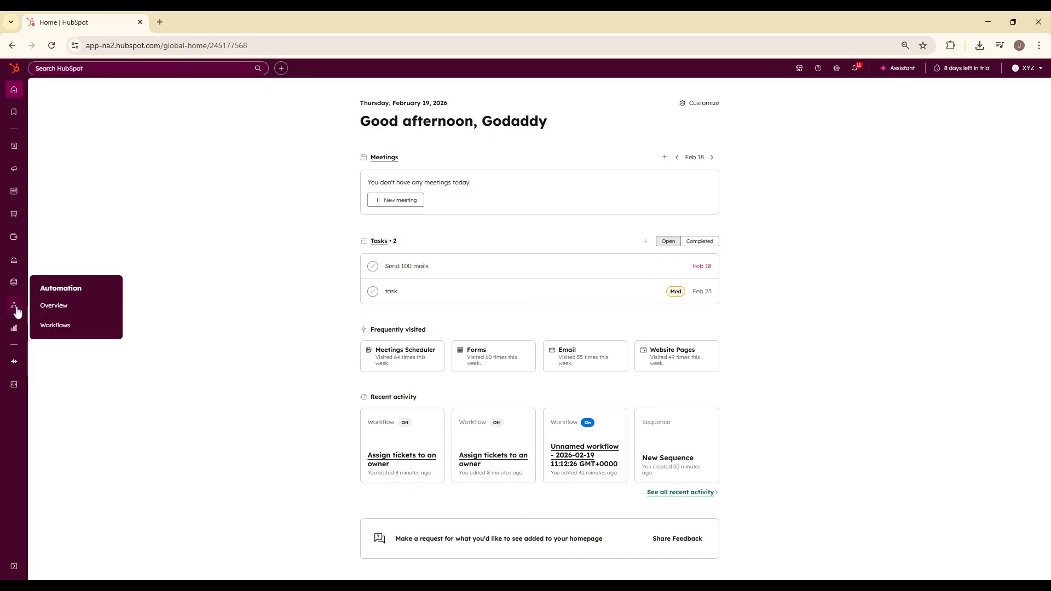
click(61, 327)
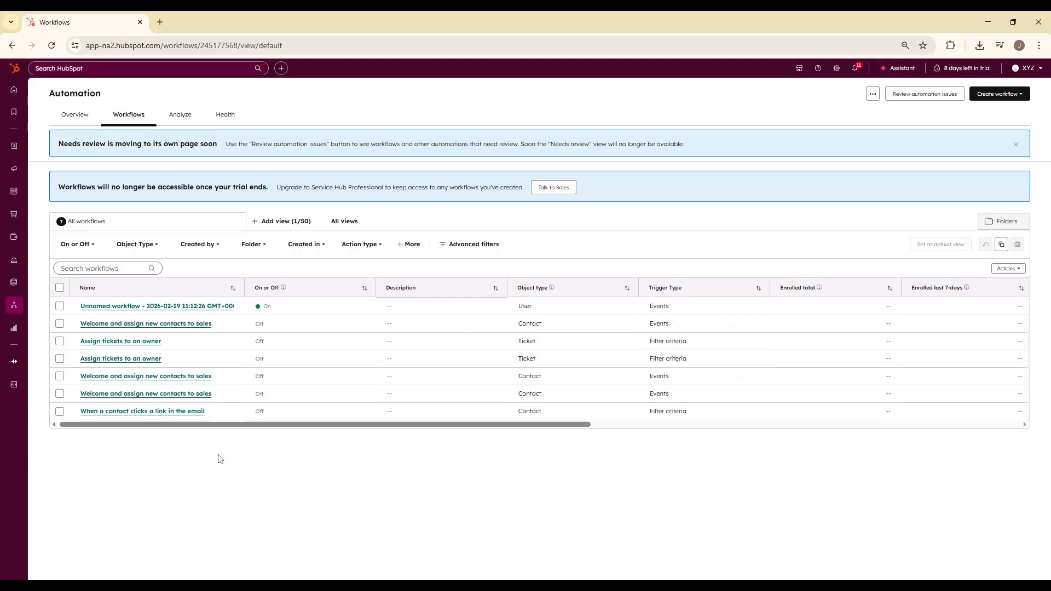
Look through the workflow list's filter options for object type, creator, folder, creation source and action type
click(156, 248)
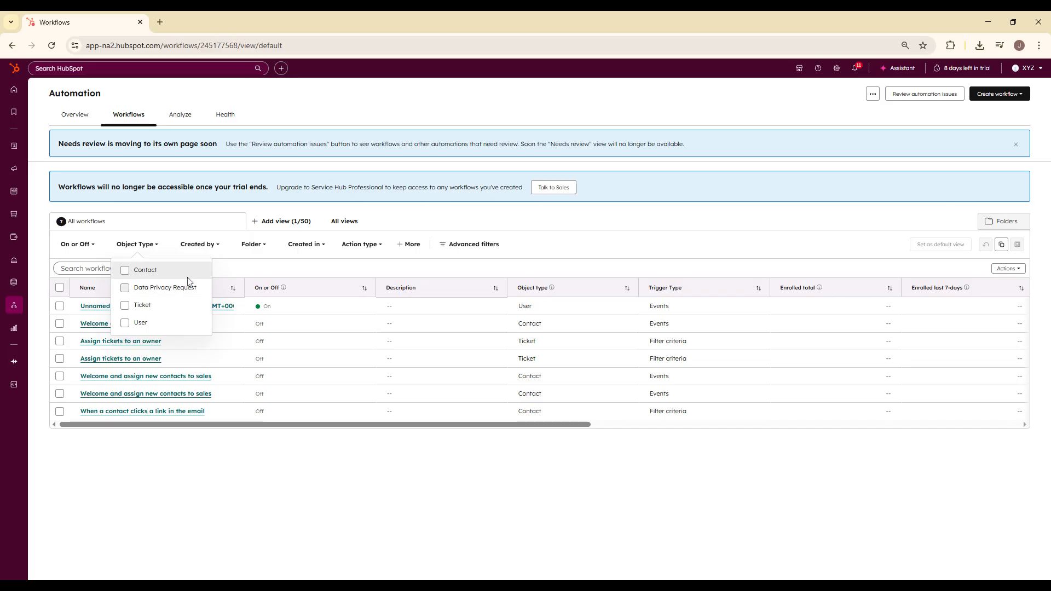
click(203, 245)
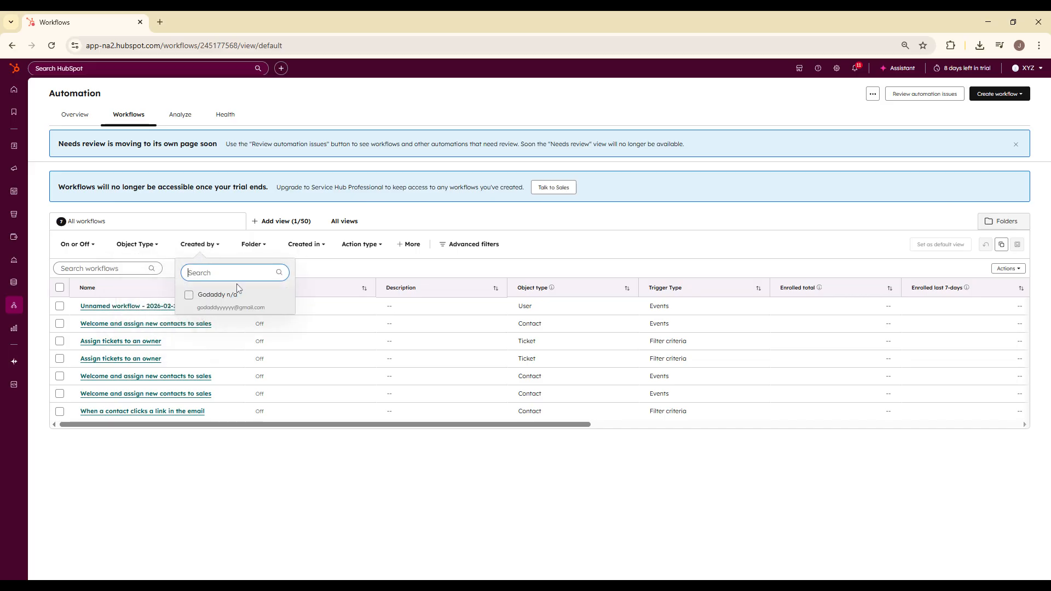
click(315, 247)
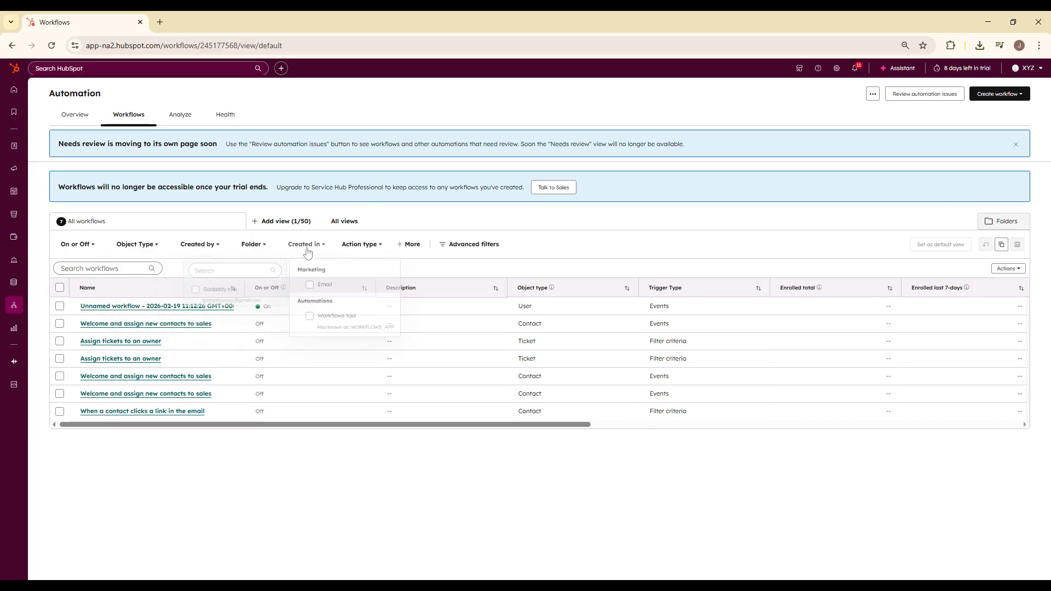
click(256, 247)
click(362, 245)
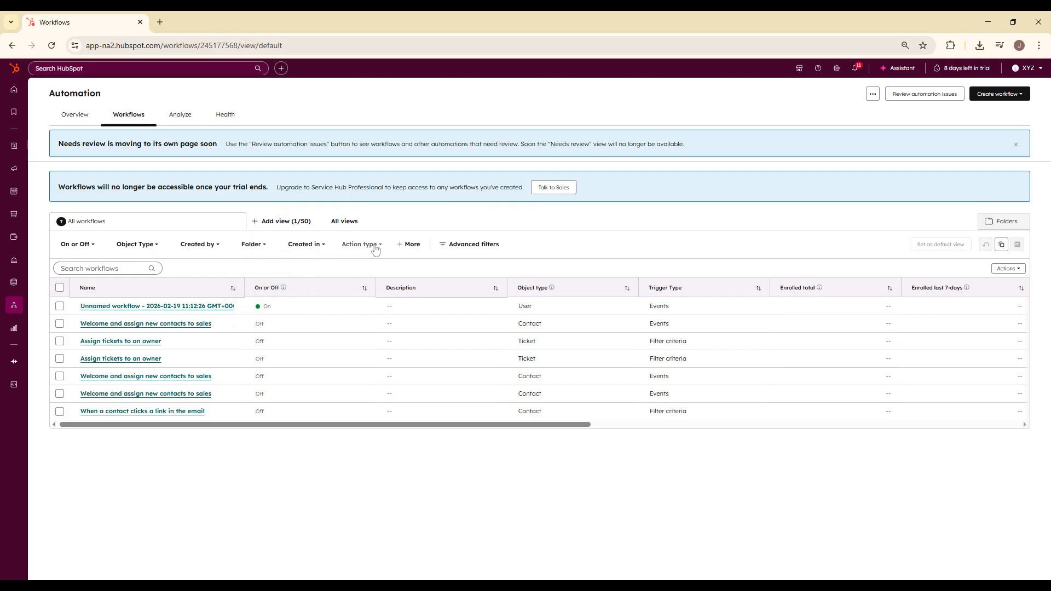
click(342, 247)
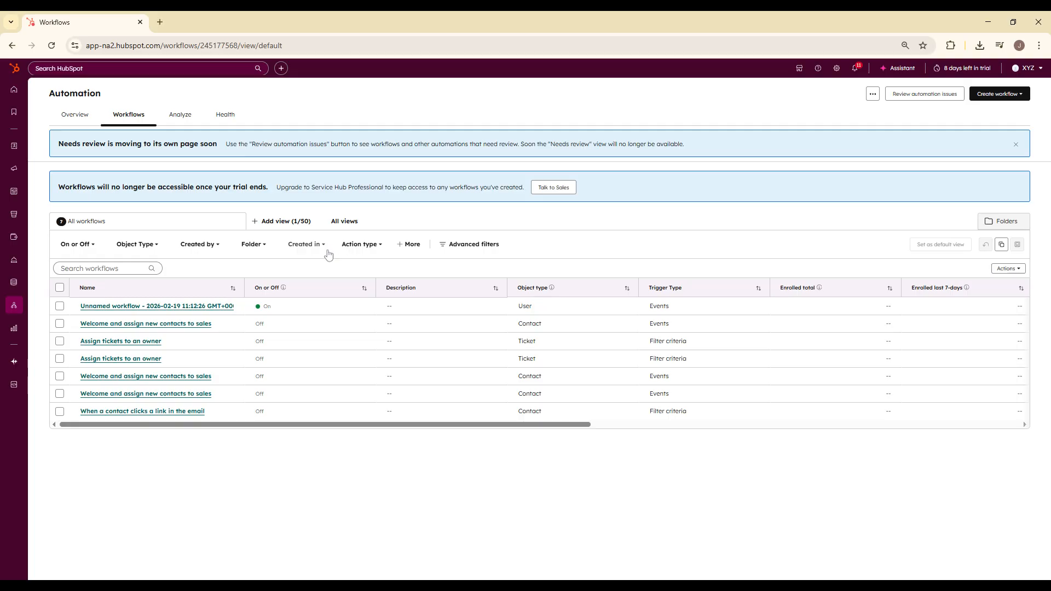
click(206, 249)
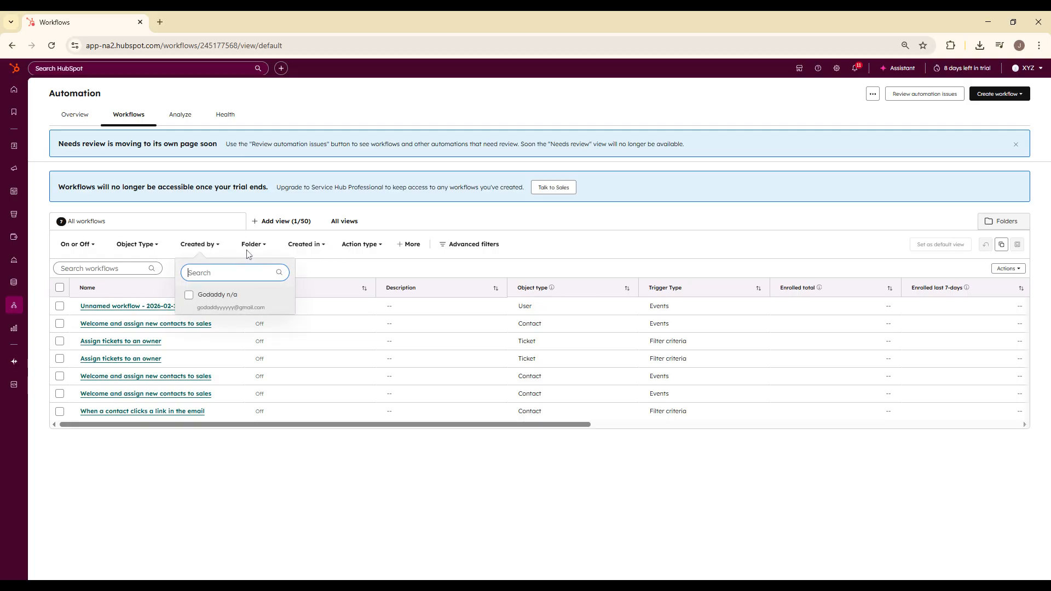
click(207, 249)
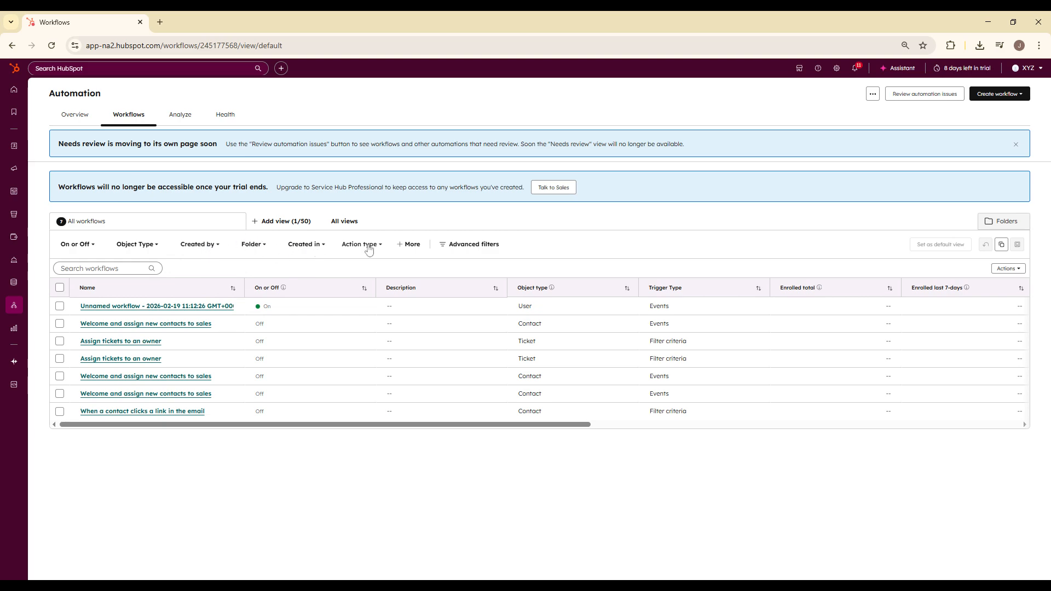
click(253, 244)
click(252, 246)
click(197, 246)
click(197, 247)
Filter the all-workflows list to the Contact object type
click(149, 246)
click(151, 272)
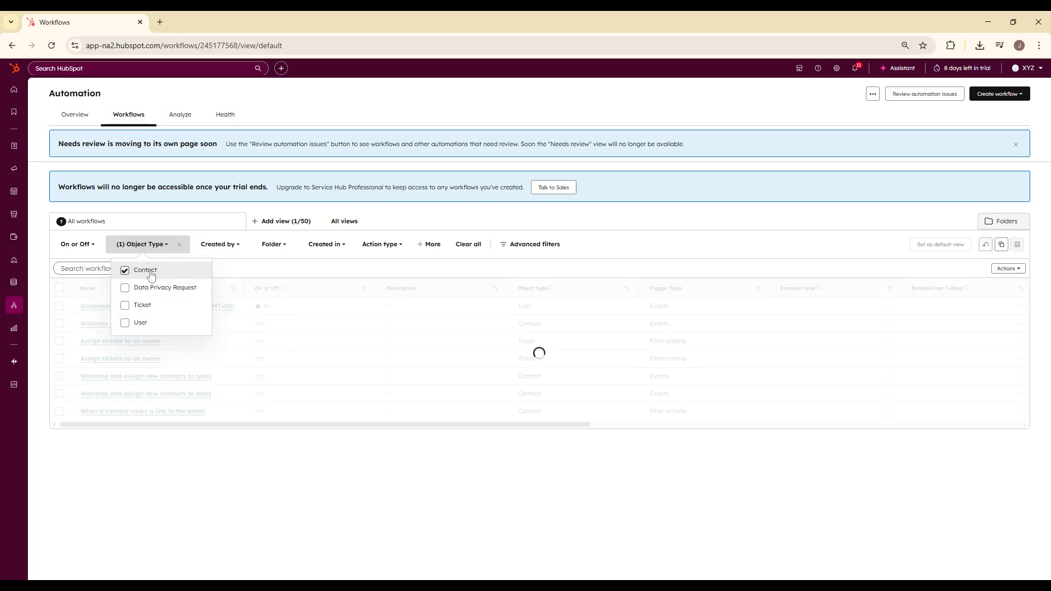
click(158, 416)
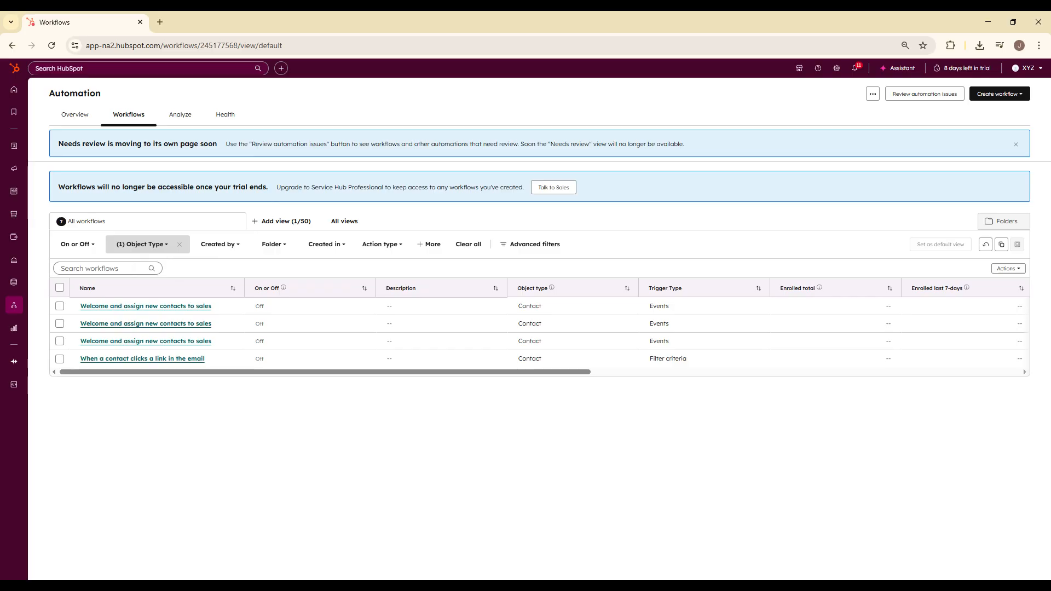
Switch the workflows list to the folder view and create a folder named "contact folder"
click(992, 228)
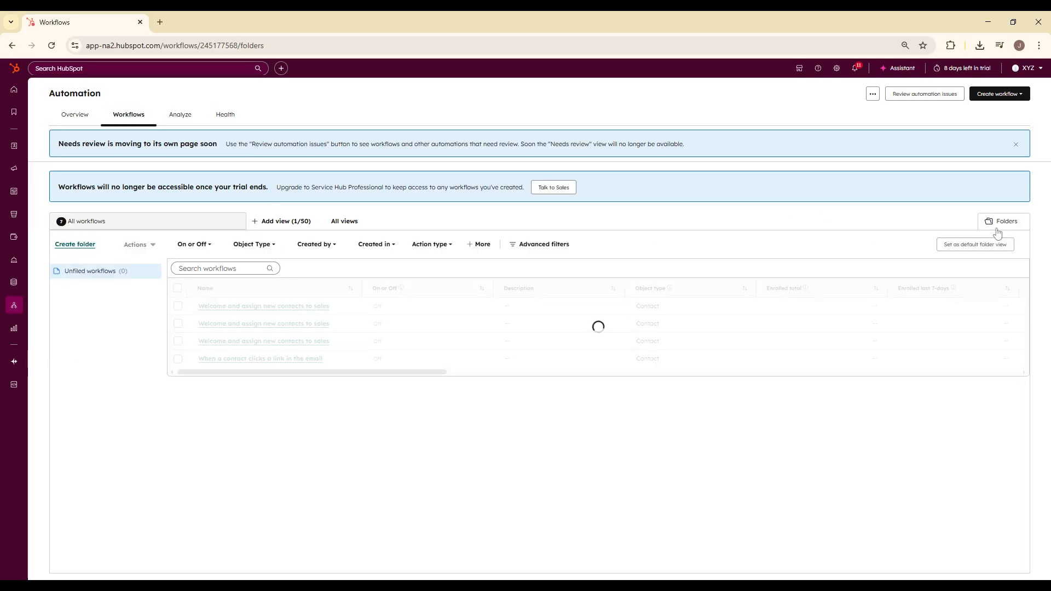
click(87, 246)
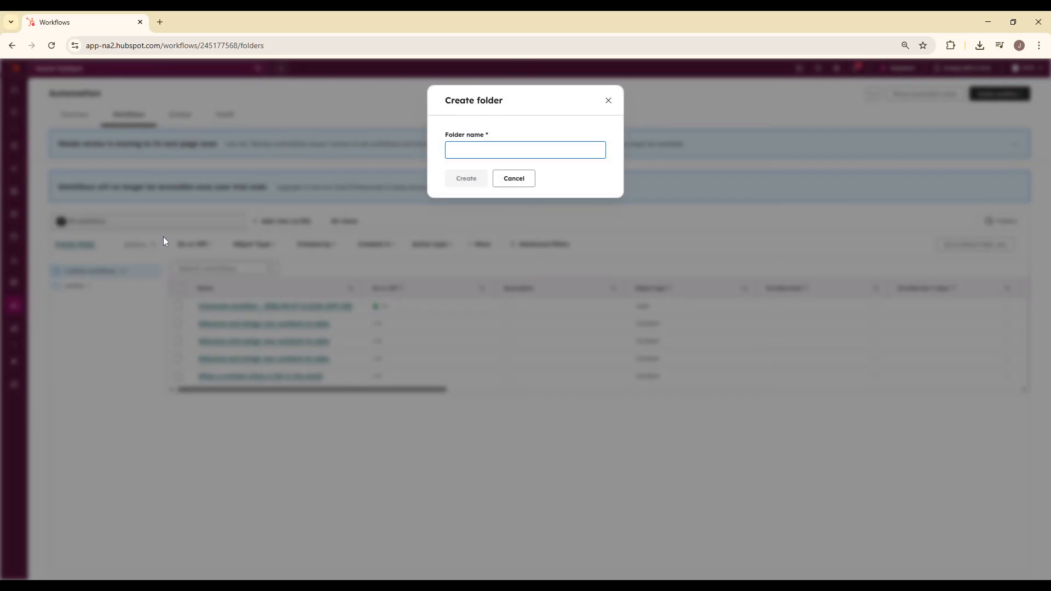
text(t)
key(BackSpace)
text(contac)
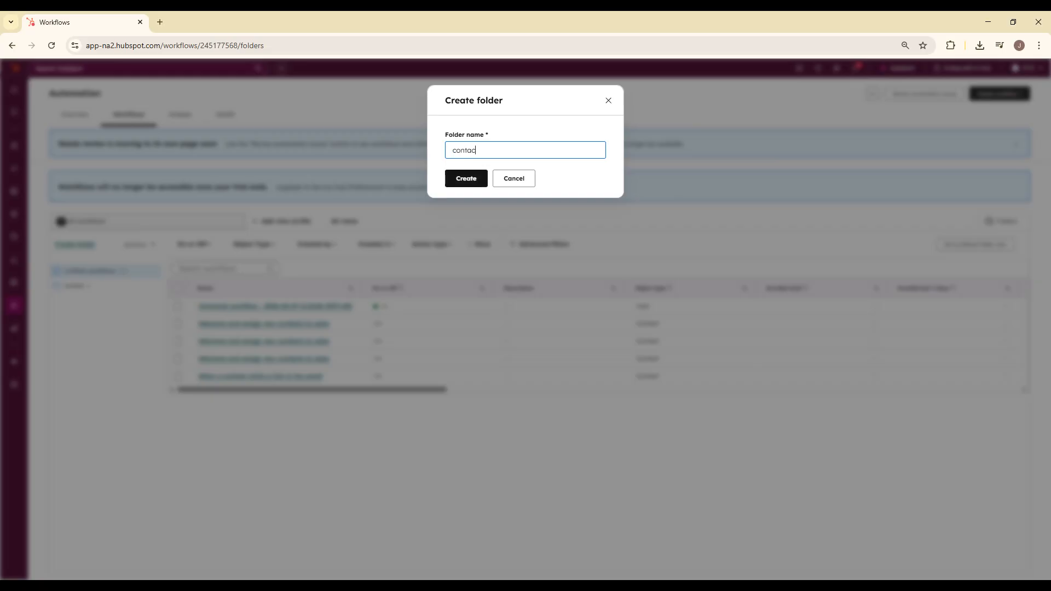
text(t folder)
key(Return)
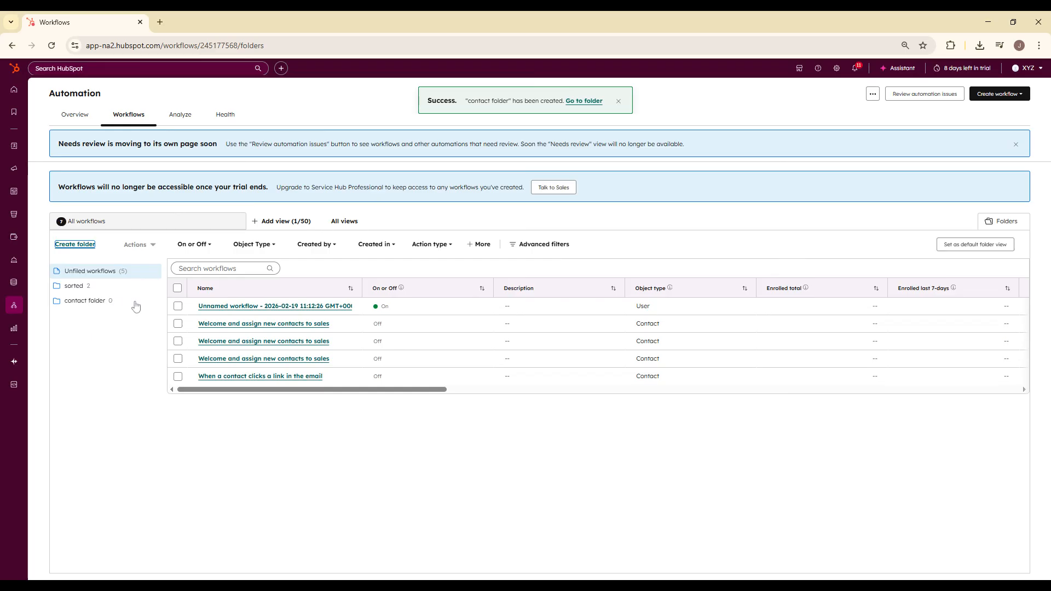
Filter the unfiled workflows to the Contact object type
click(194, 245)
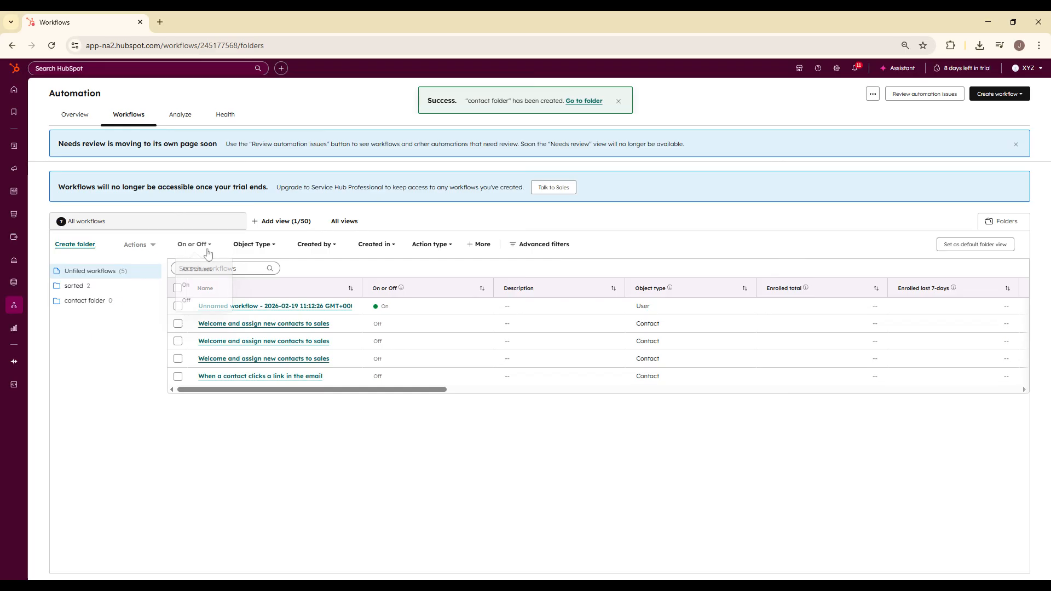
click(239, 248)
click(242, 269)
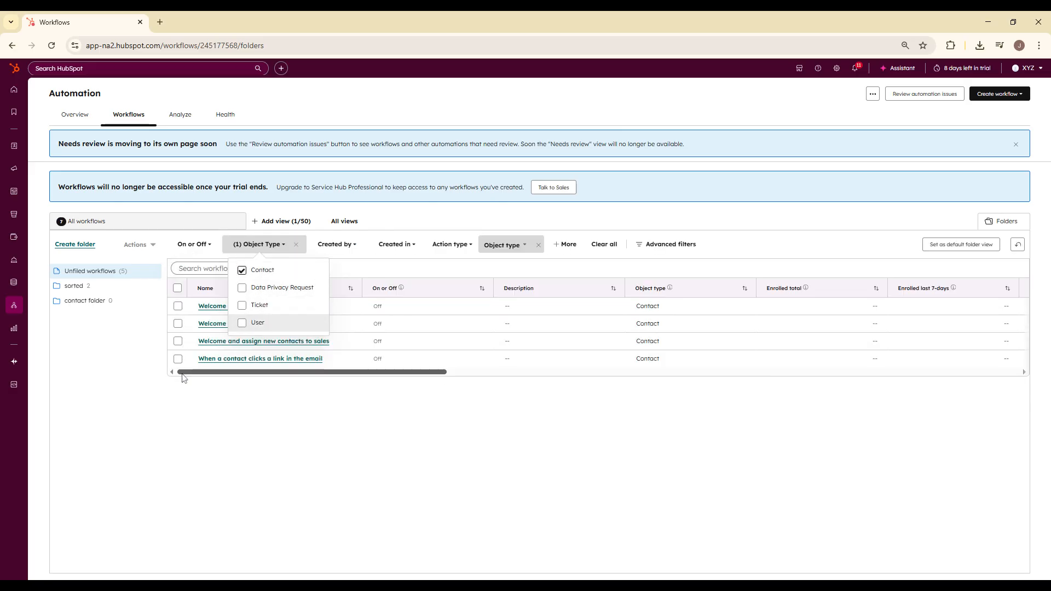
Move "When a contact clicks a link in the email" and the lower two "Welcome and assign new contacts to sales" workflows into "contact folder"
click(178, 358)
click(178, 341)
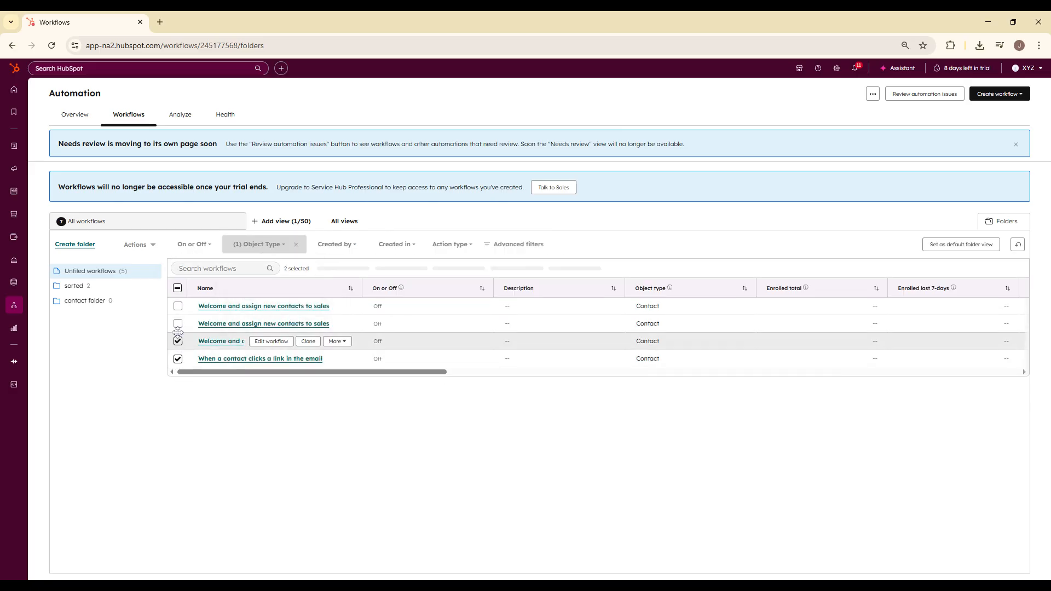
click(178, 323)
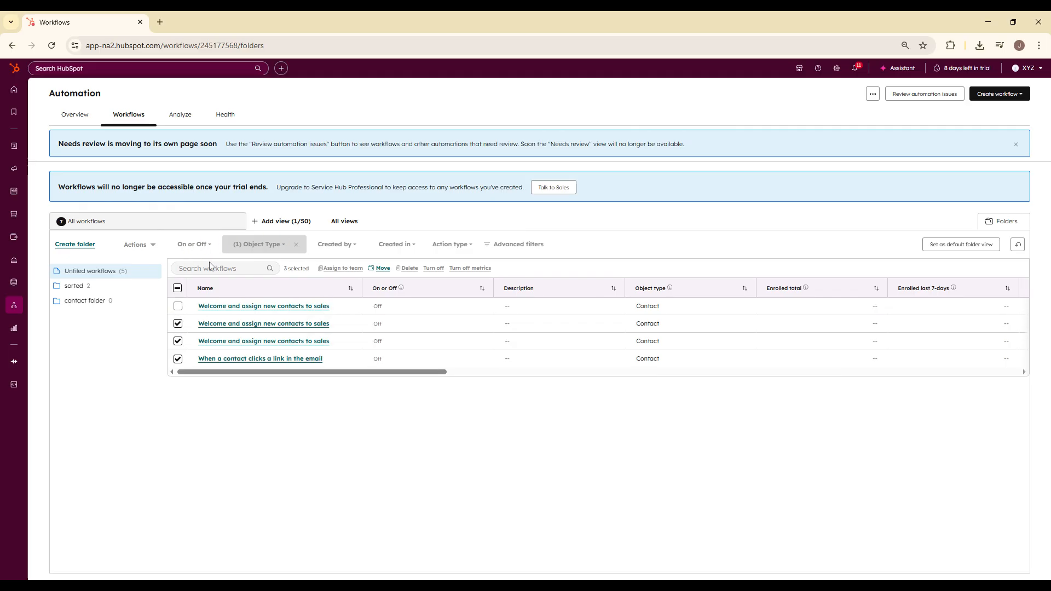
click(382, 268)
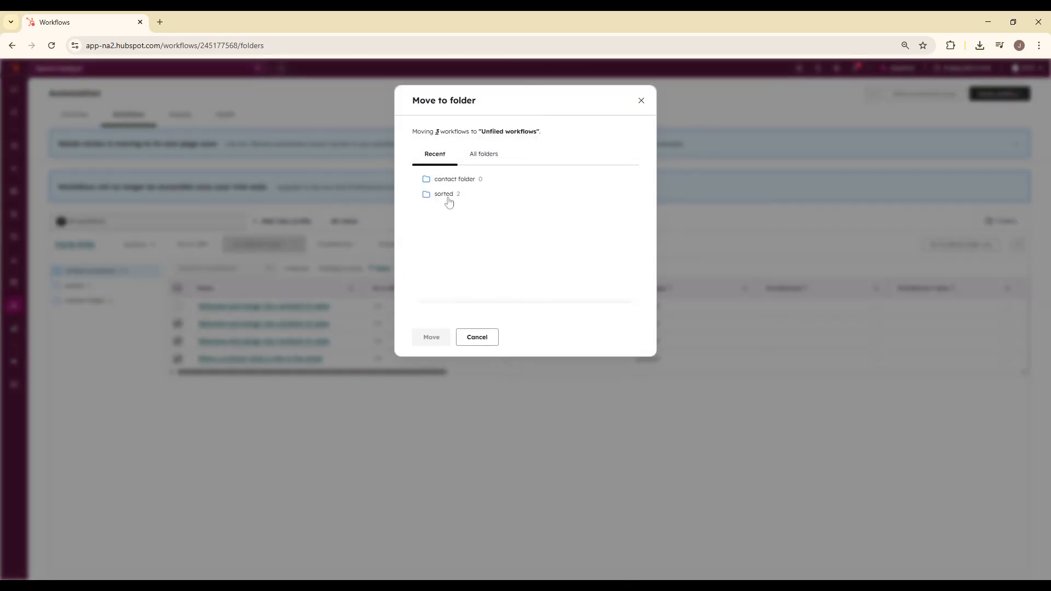
click(453, 181)
click(431, 337)
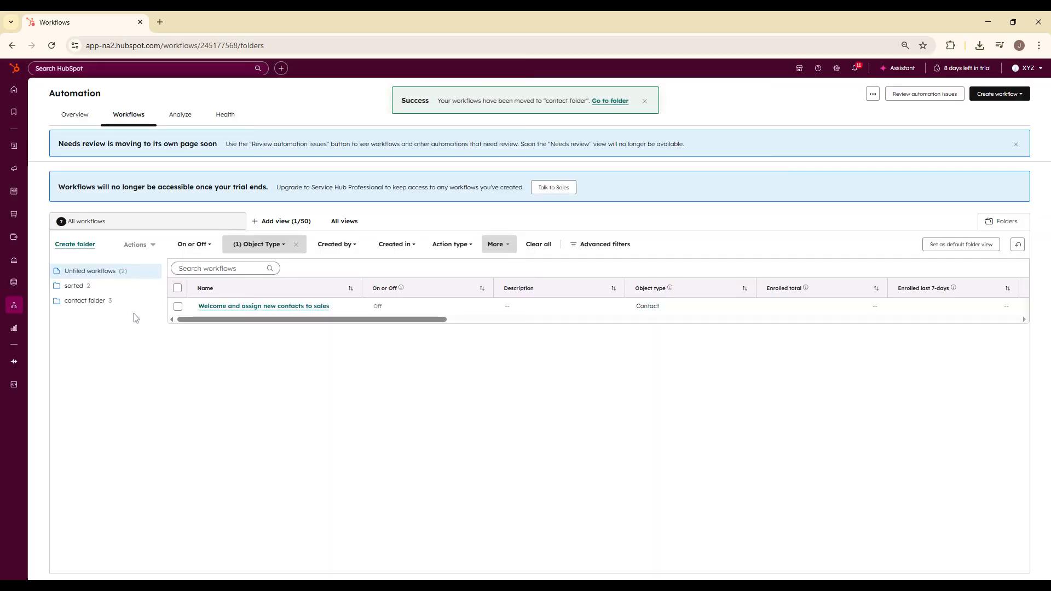
Open "contact folder" and filter its workflows to the Contact object type
click(115, 305)
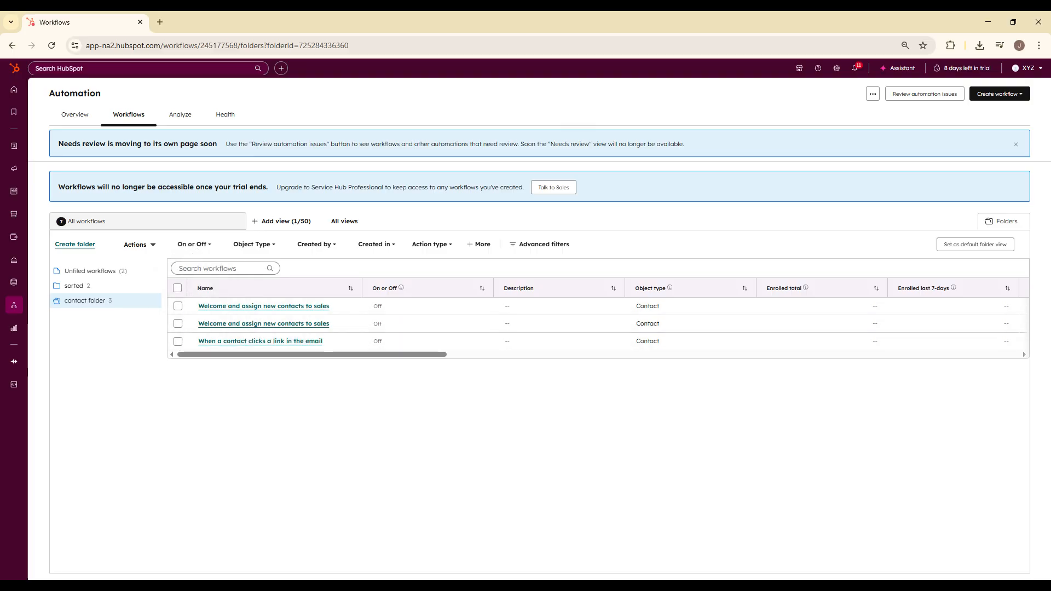
mouse_move(208, 252)
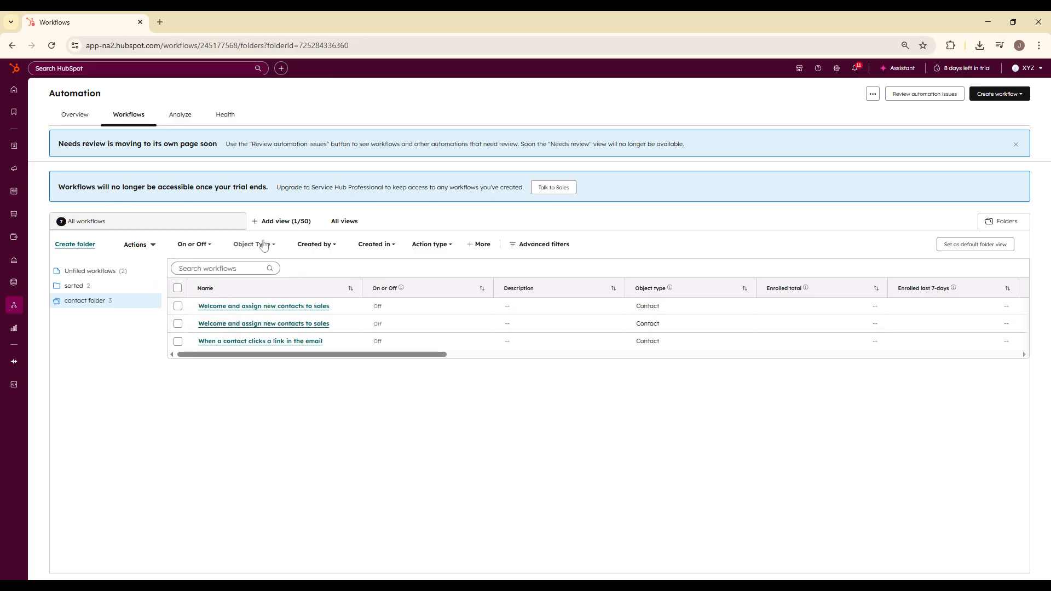
mouse_move(260, 245)
click(242, 270)
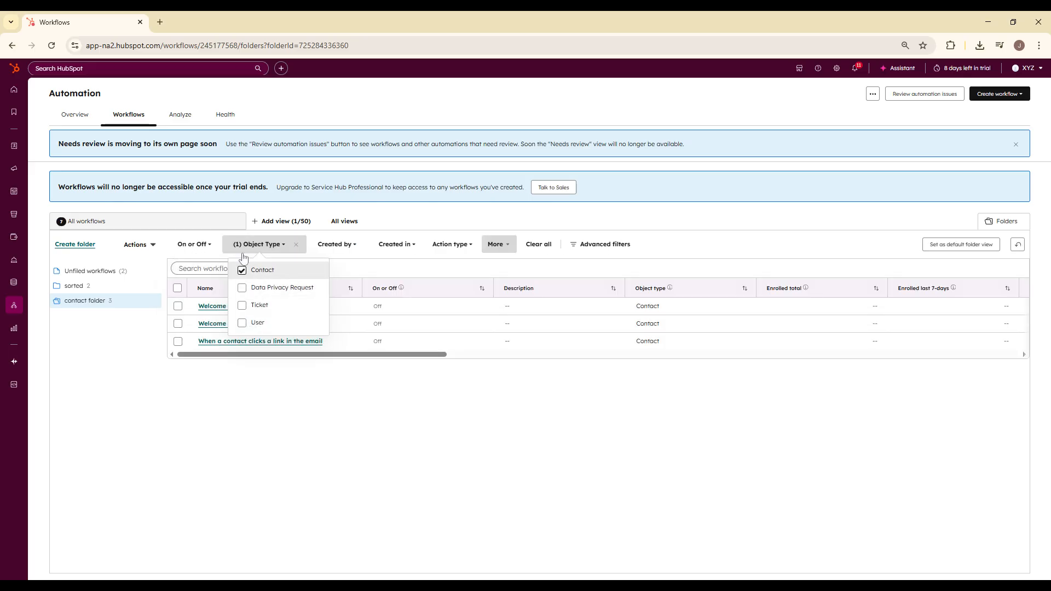
Select all three workflows listed in "contact folder"
click(178, 306)
click(178, 341)
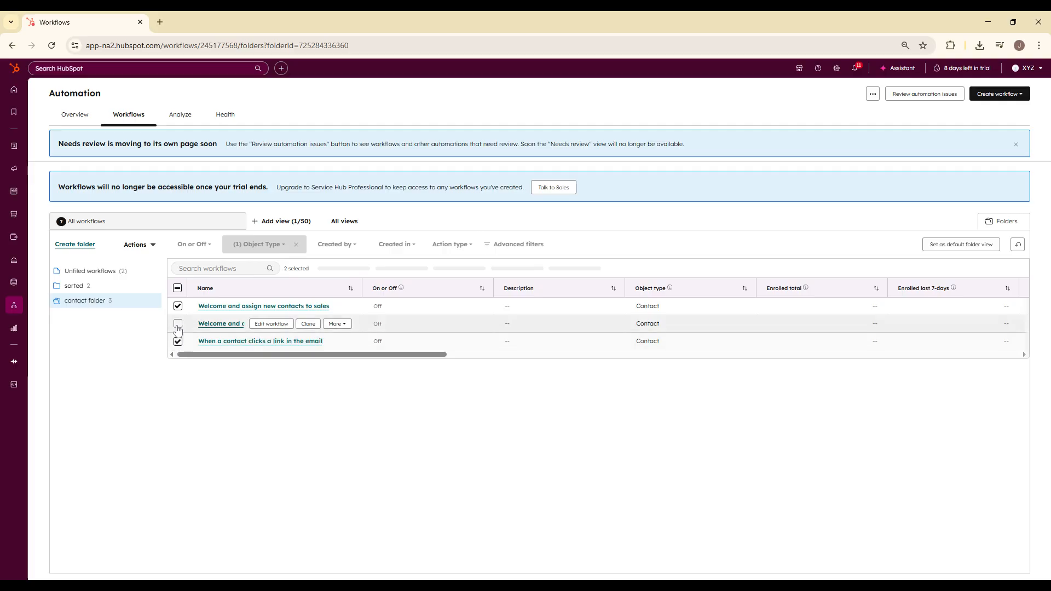
click(178, 324)
Create a saved workflow view named "contact view" that is shared with Everyone
click(282, 222)
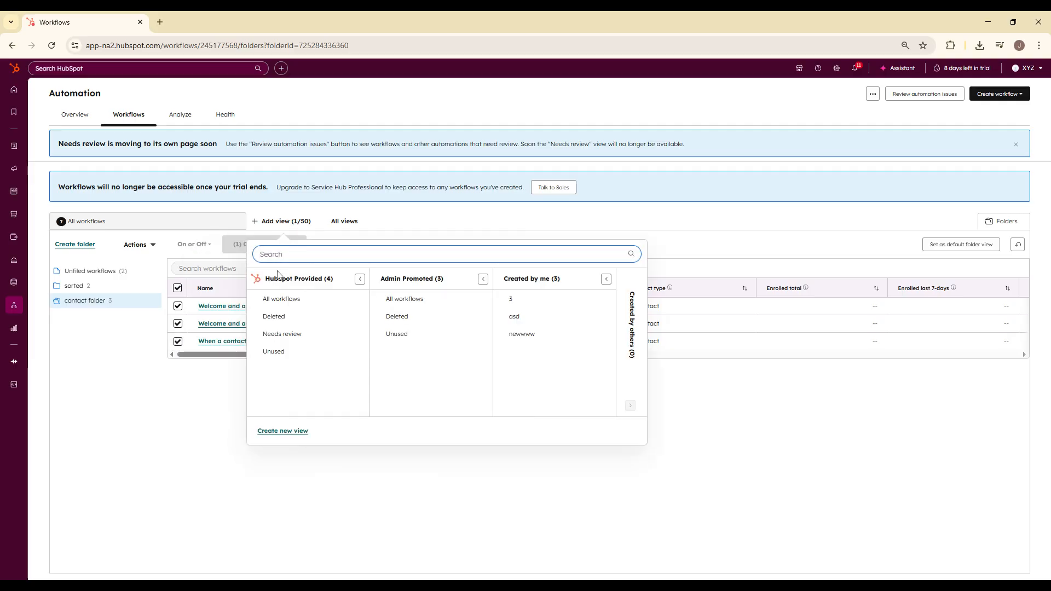
click(285, 431)
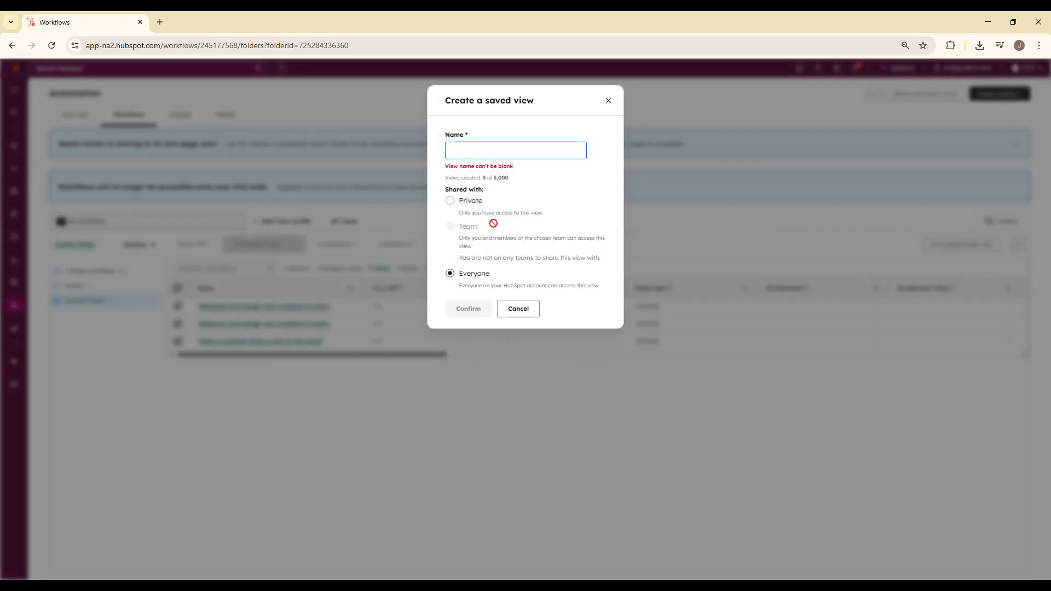
text(con)
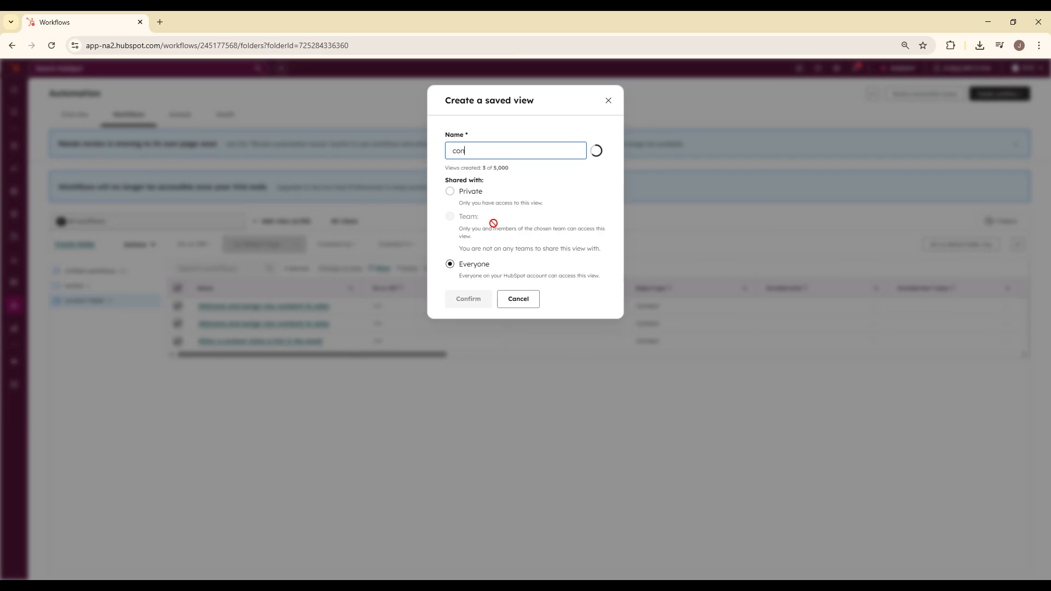
text(tact vi)
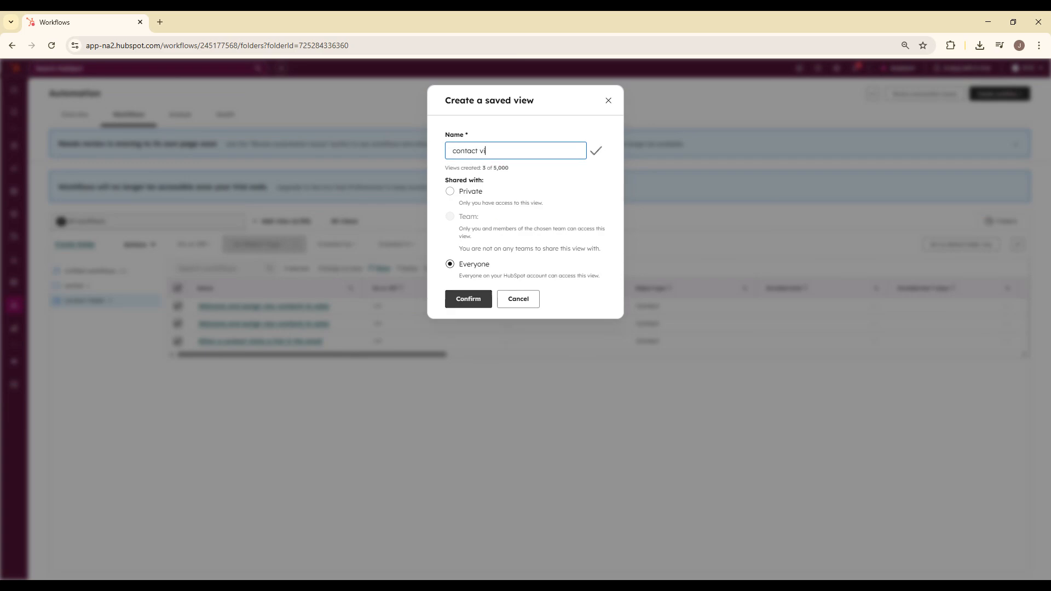
text(ew)
click(472, 294)
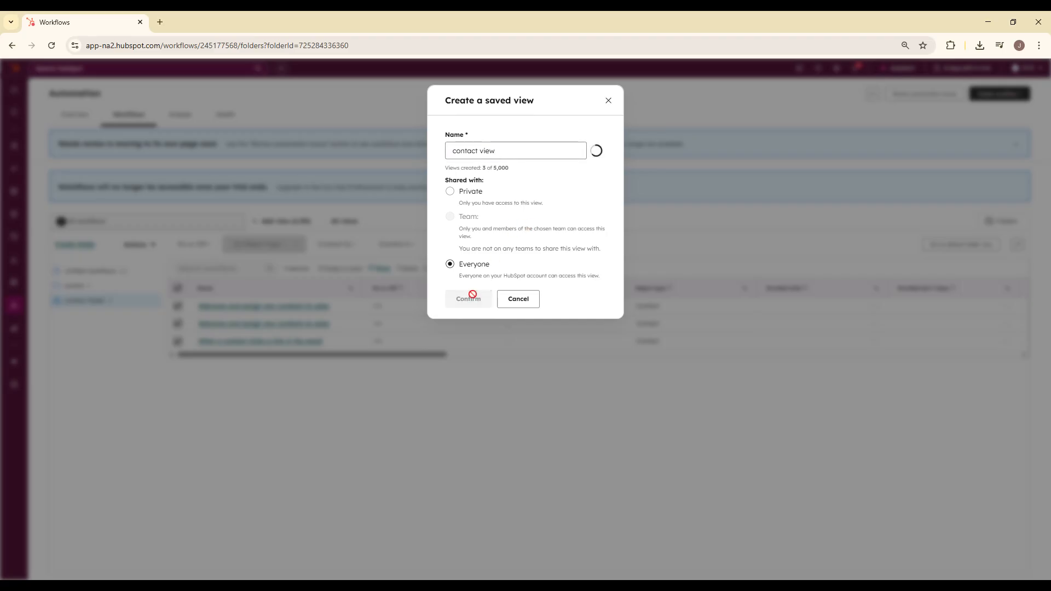
click(471, 298)
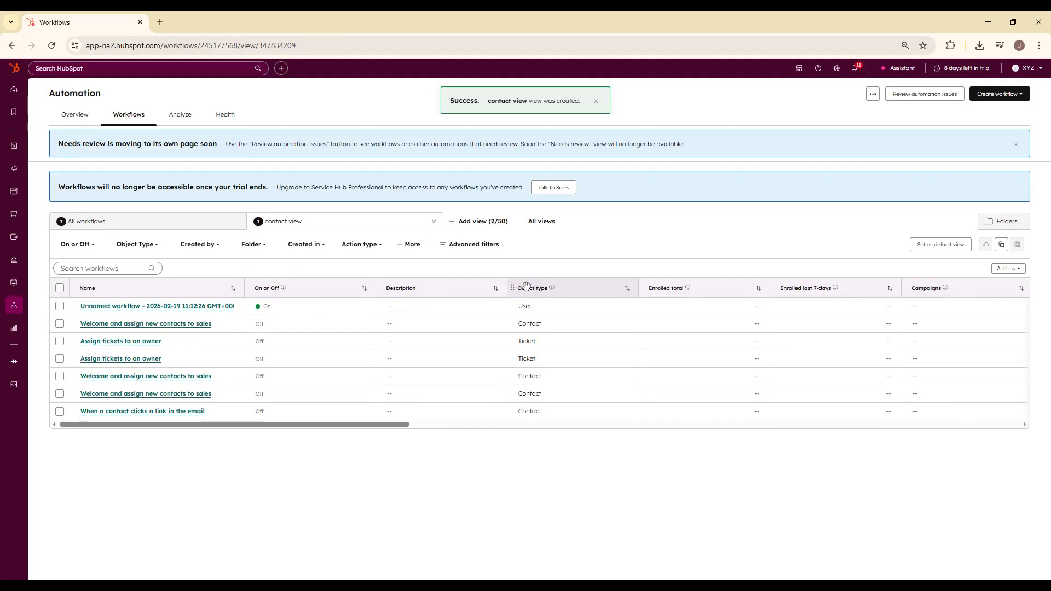